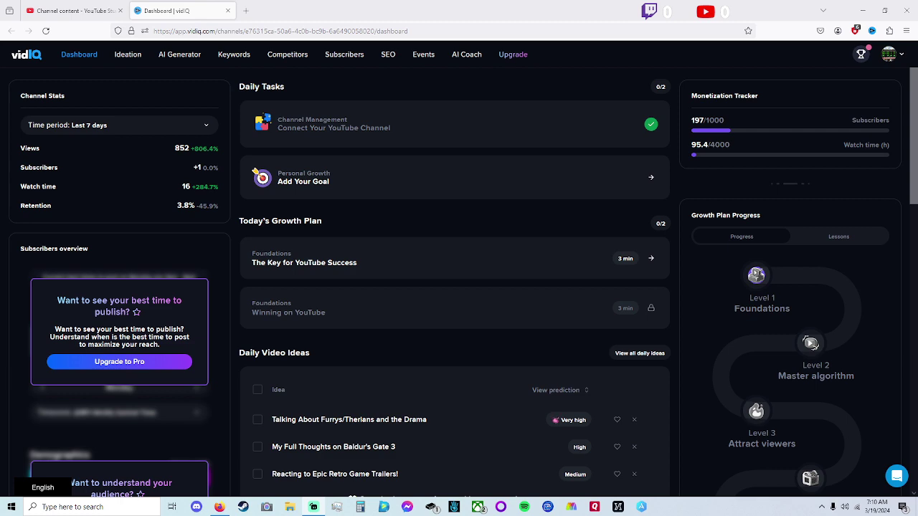
- Switch to the YouTube Studio channel content page and look over the list of vidIQ tools
left_click(871, 31)
left_click(86, 10)
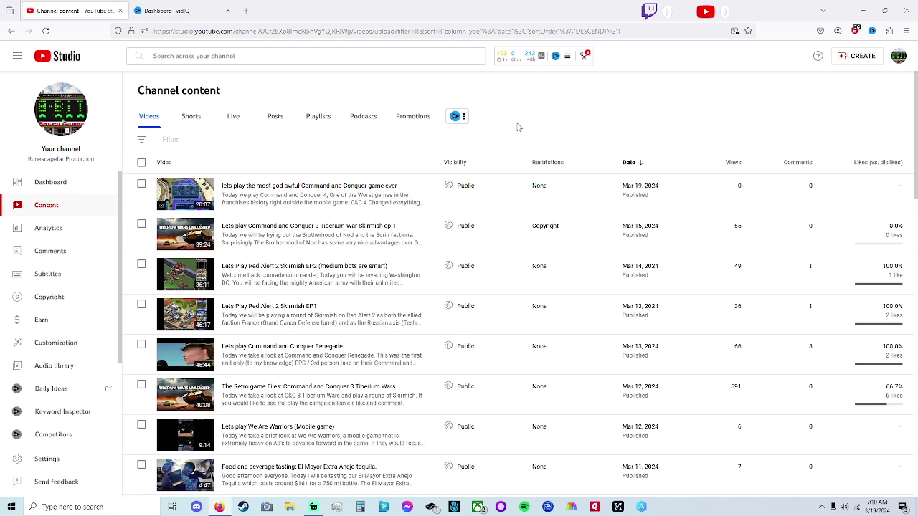
left_click(568, 57)
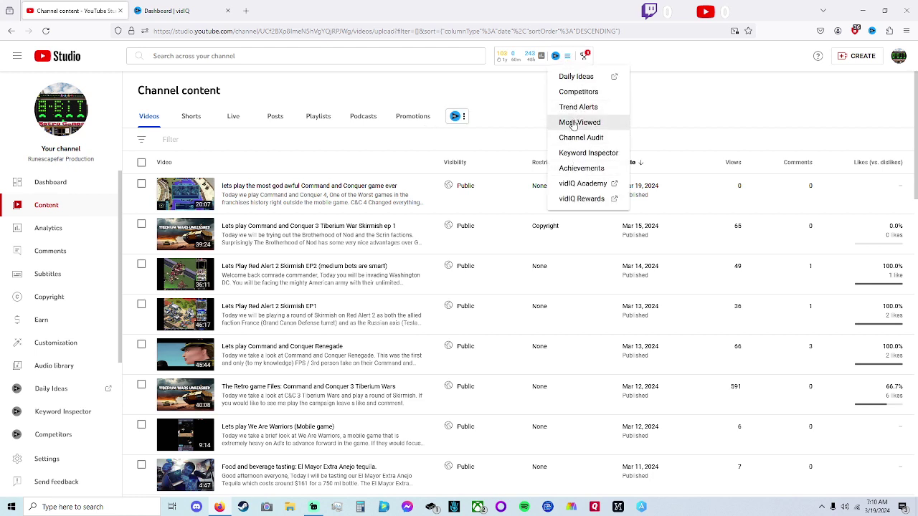
left_click(512, 109)
- Return to the vidIQ dashboard and look over its channel stats, subscribers overview and daily video ideas
left_click(183, 9)
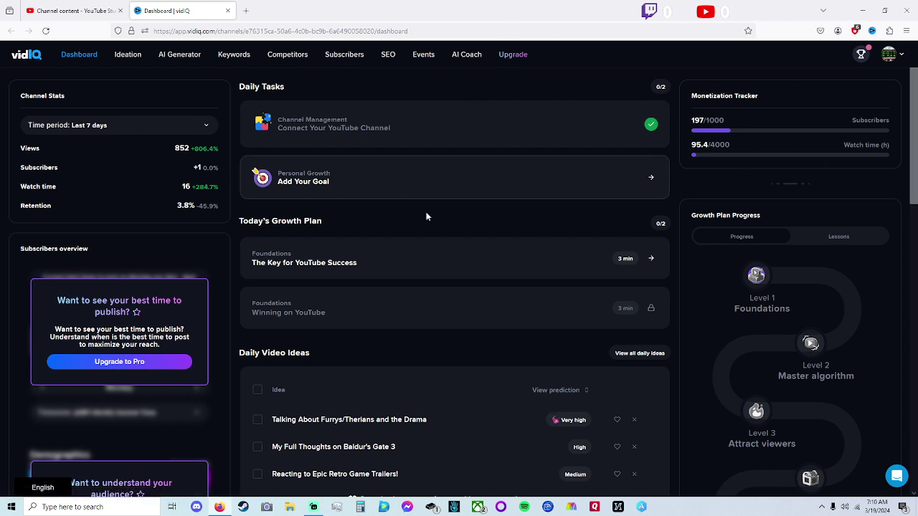
scroll(71, 366, "down", 1)
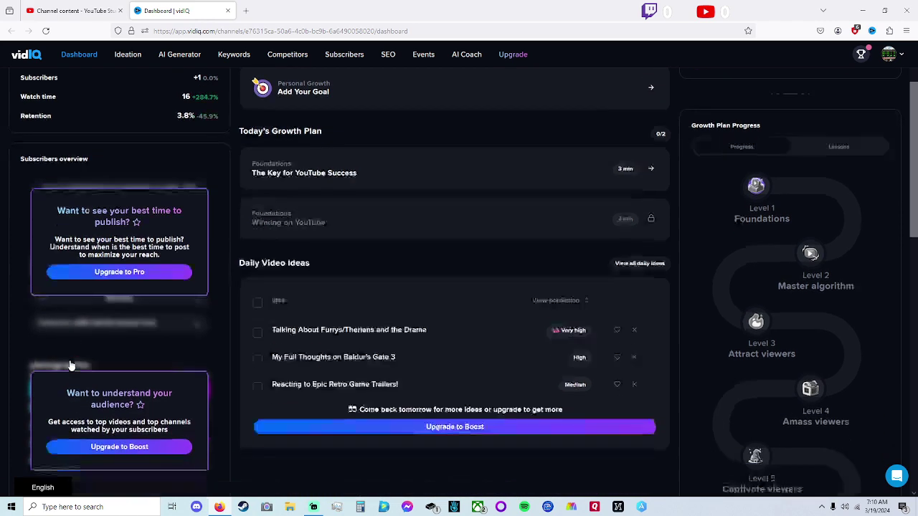
scroll(72, 353, "down", 1)
scroll(690, 288, "up", 2)
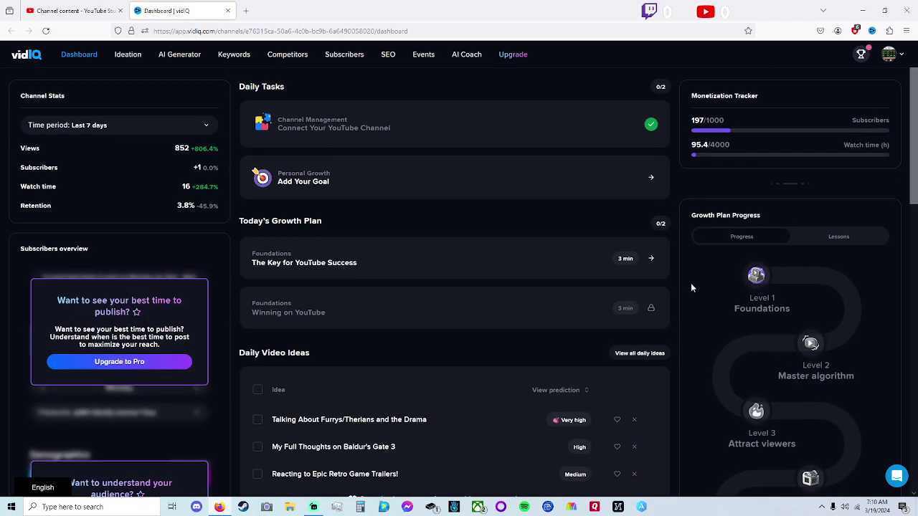
- Review the Coaching, Boost and Pro subscription plans, and return to the dashboard's channel stats
left_click(132, 362)
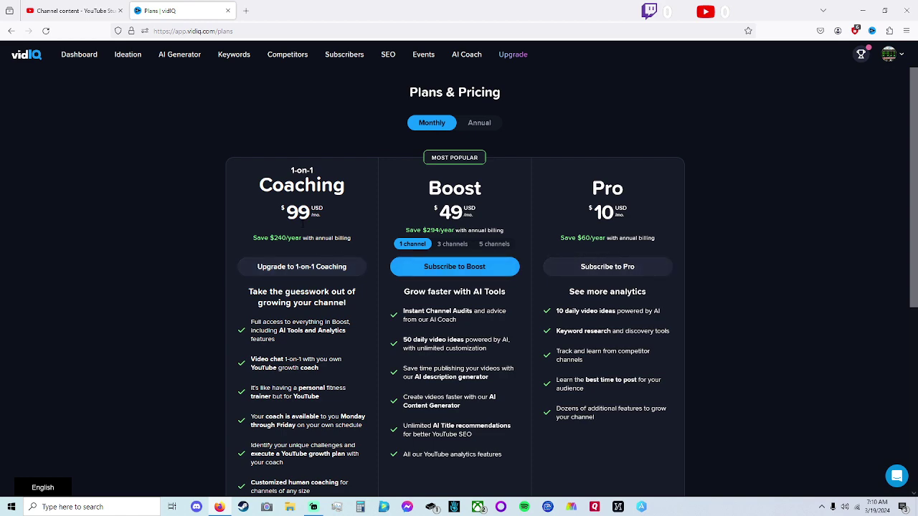
scroll(301, 223, "down", 1)
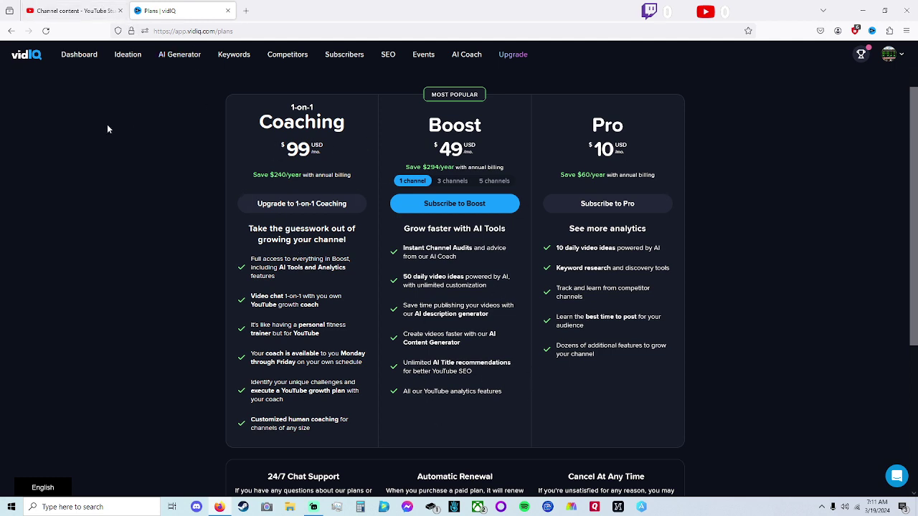
left_click(76, 57)
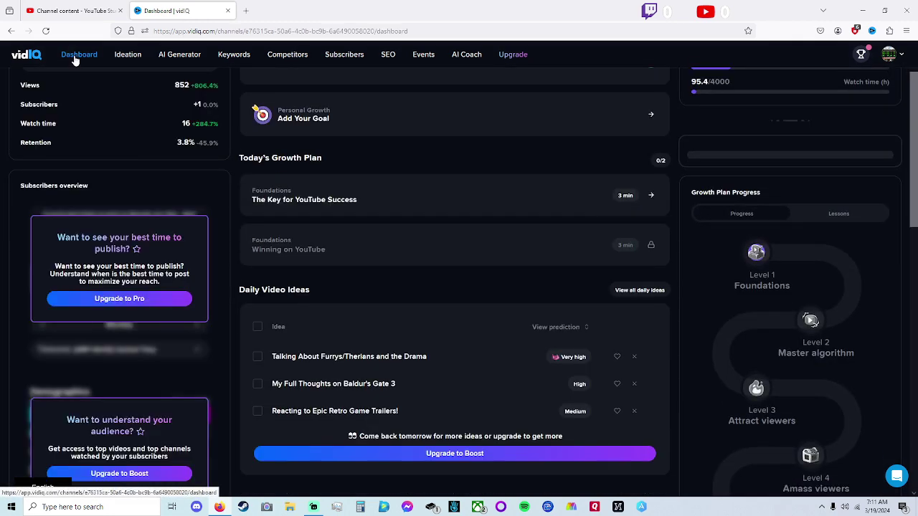
scroll(662, 266, "up", 2)
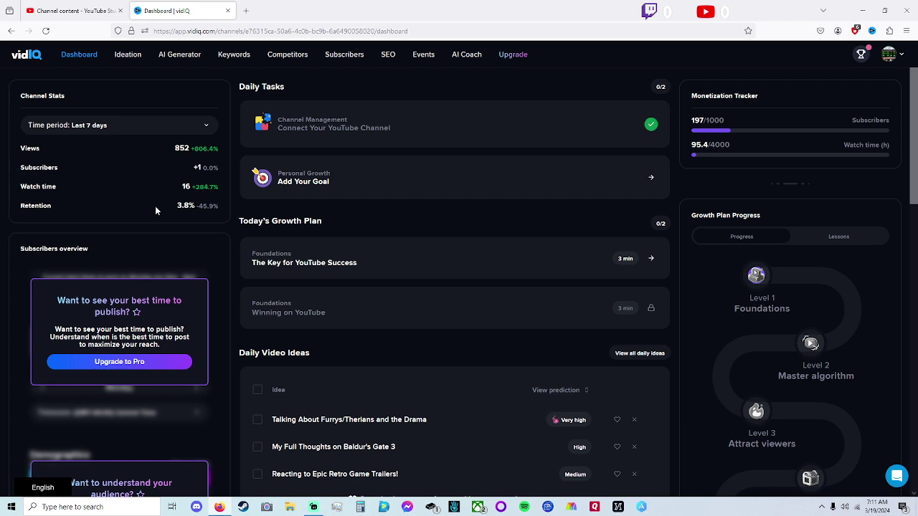
- Examine the Growth Plan's progress levels and its list of lessons on the dashboard
scroll(757, 325, "down", 2)
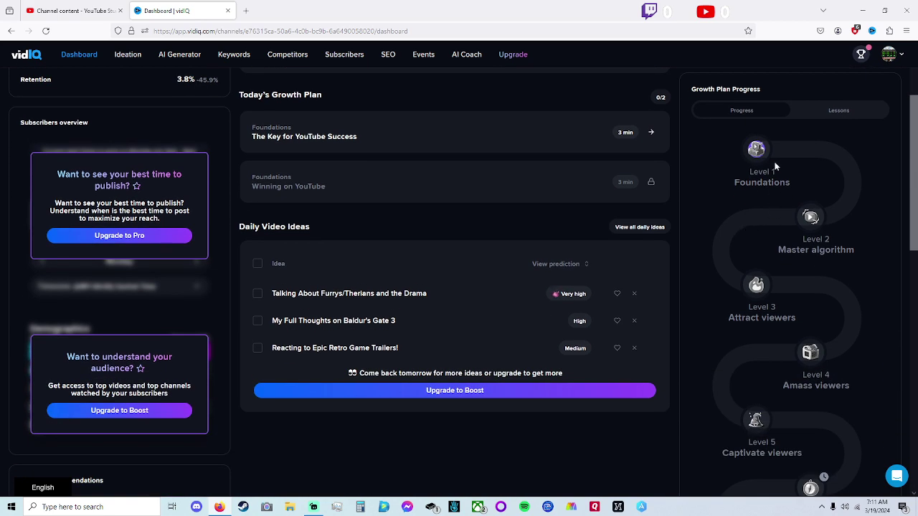
scroll(810, 217, "down", 2)
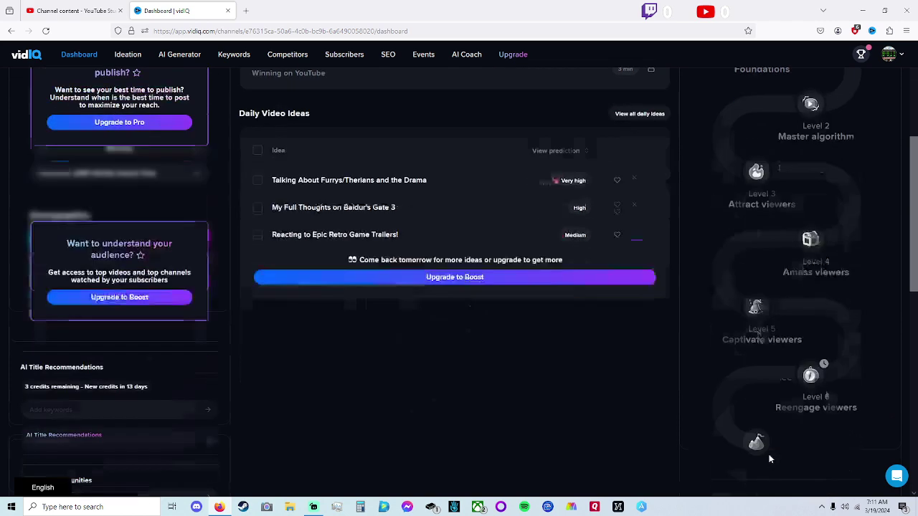
scroll(817, 207, "up", 4)
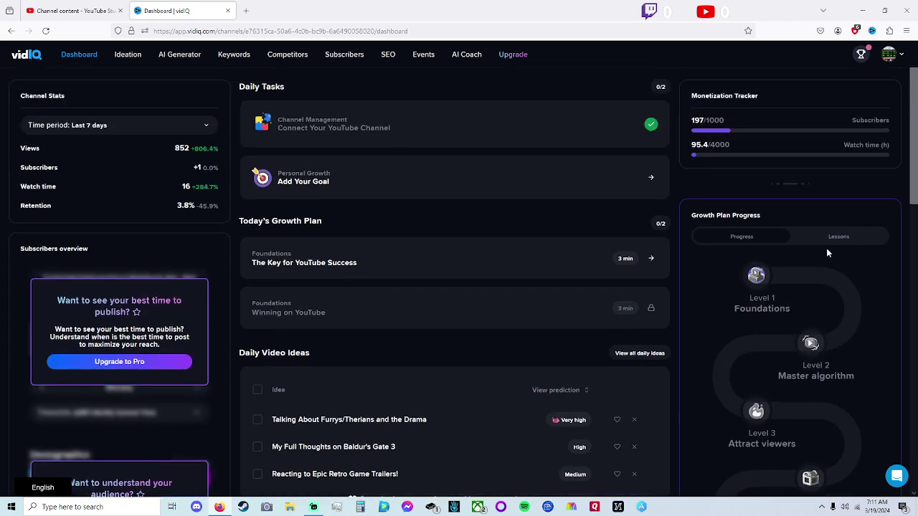
left_click(825, 238)
scroll(767, 237, "down", 1)
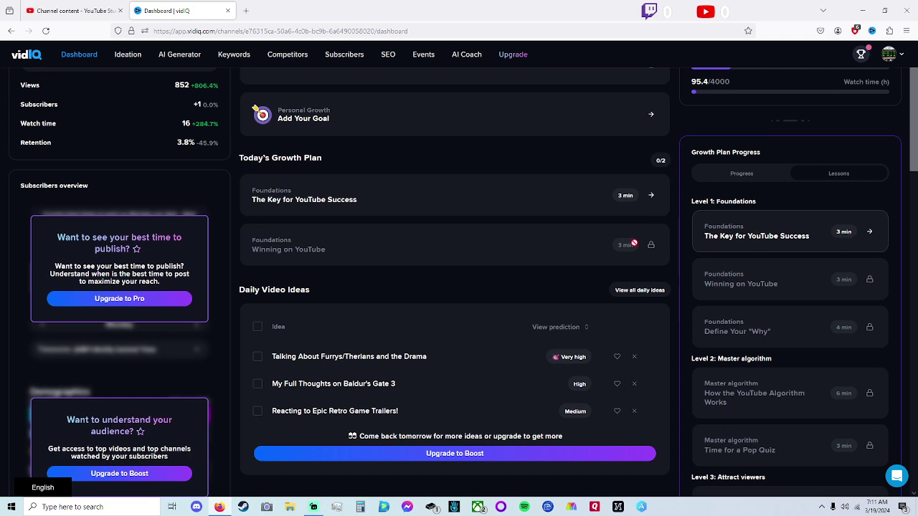
scroll(810, 343, "down", 2)
scroll(799, 419, "down", 1)
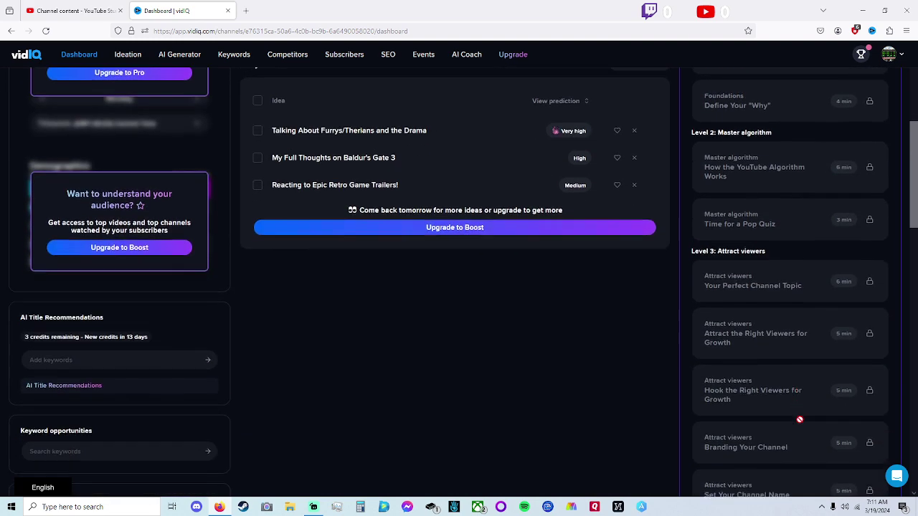
scroll(798, 420, "up", 4)
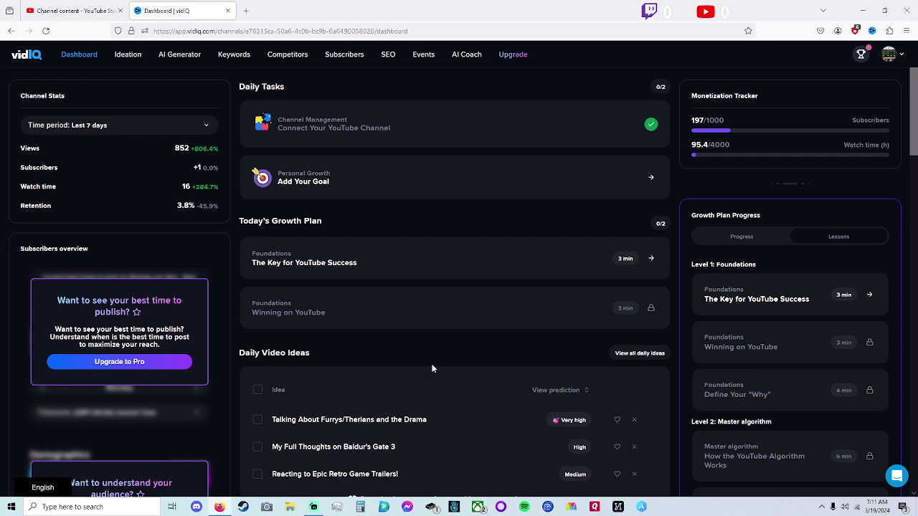
- Examine the dashboard's daily video ideas, AI title recommendations and keyword opportunities
scroll(432, 369, "down", 1)
scroll(432, 368, "down", 1)
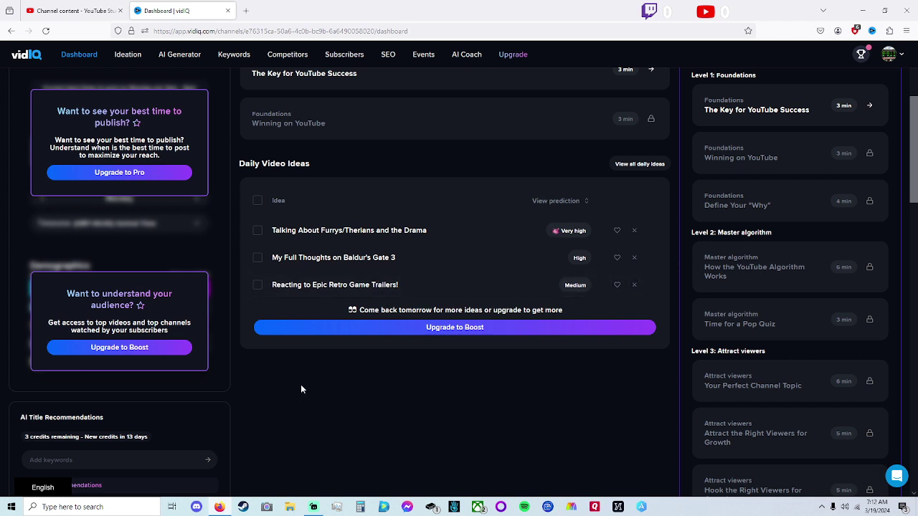
scroll(341, 230, "down", 2)
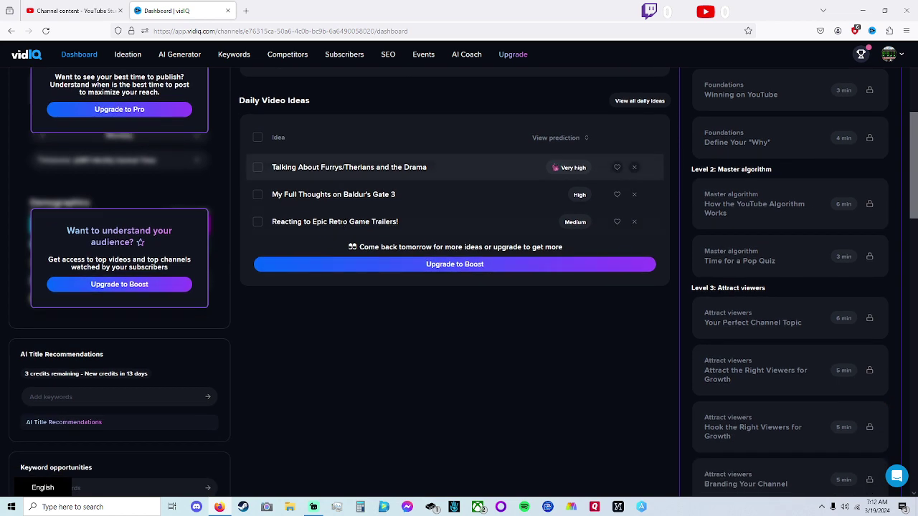
scroll(397, 160, "up", 1)
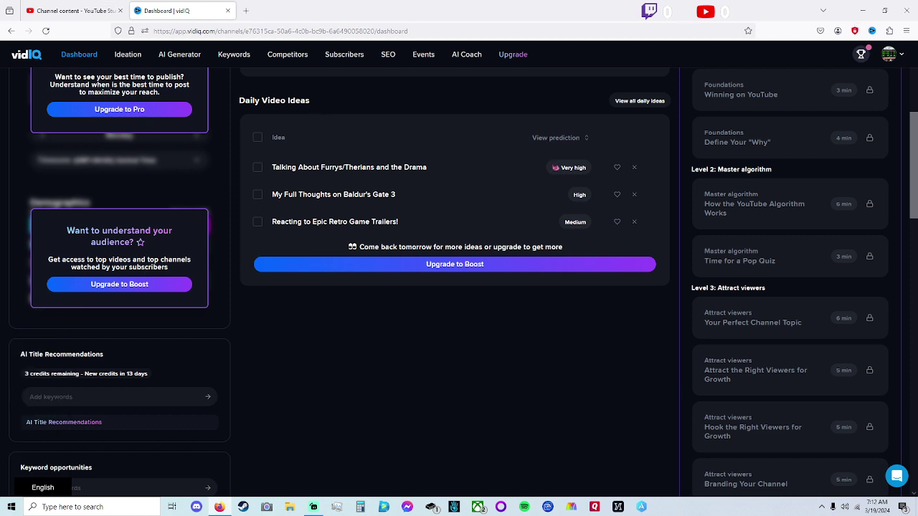
scroll(159, 441, "down", 3)
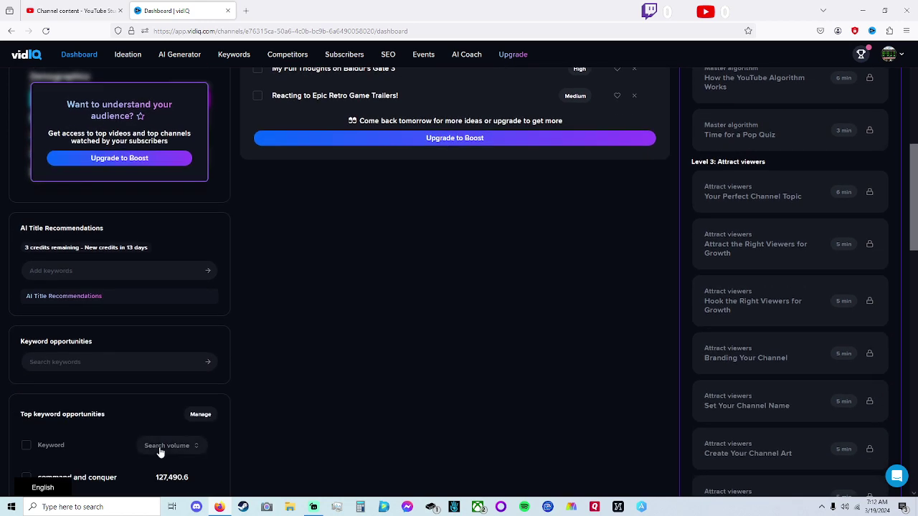
scroll(159, 440, "up", 3)
- Switch to YouTube Studio and open the vidIQ Competitors tool
left_click(72, 10)
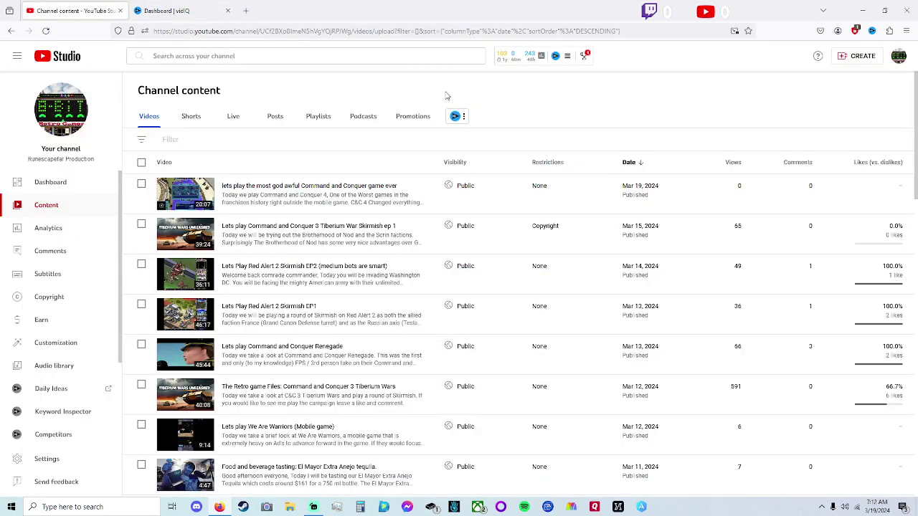
left_click(578, 60)
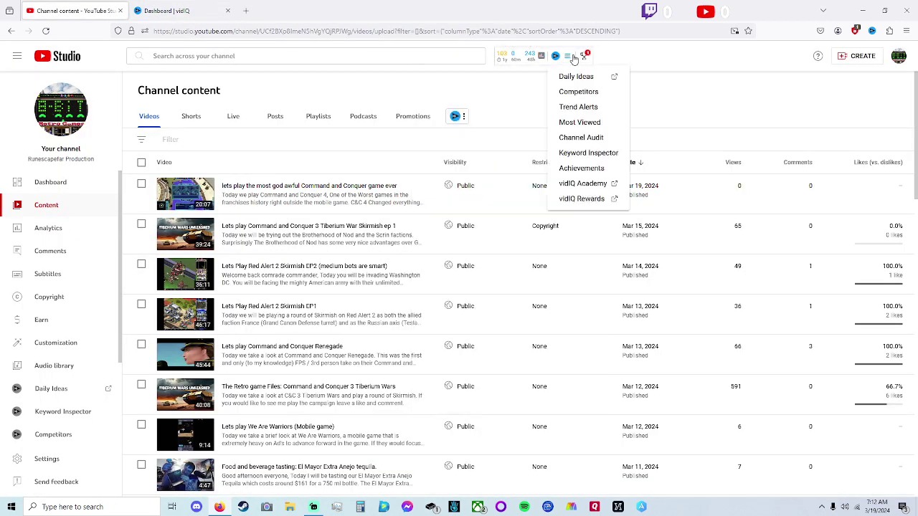
left_click(570, 91)
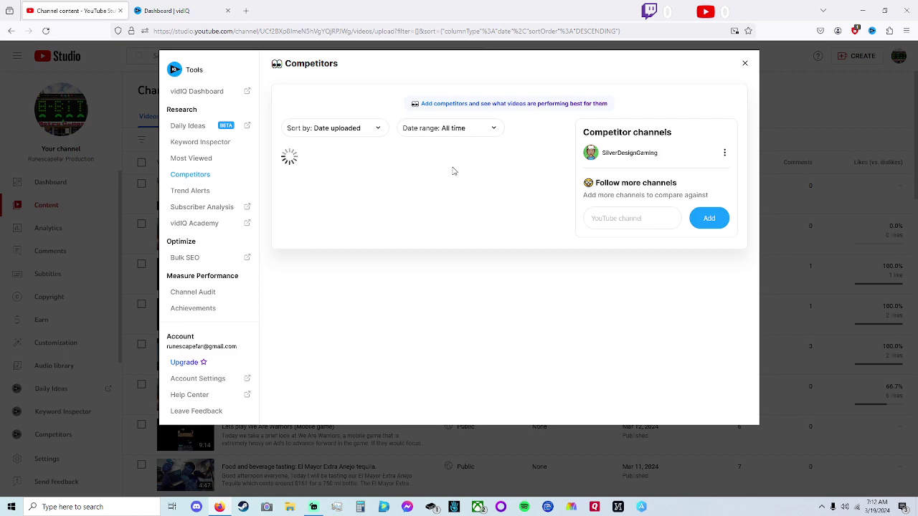
- Open Trend Alerts and review the new-alert options and the live preview of trending videos
left_click(206, 191)
scroll(549, 220, "down", 5)
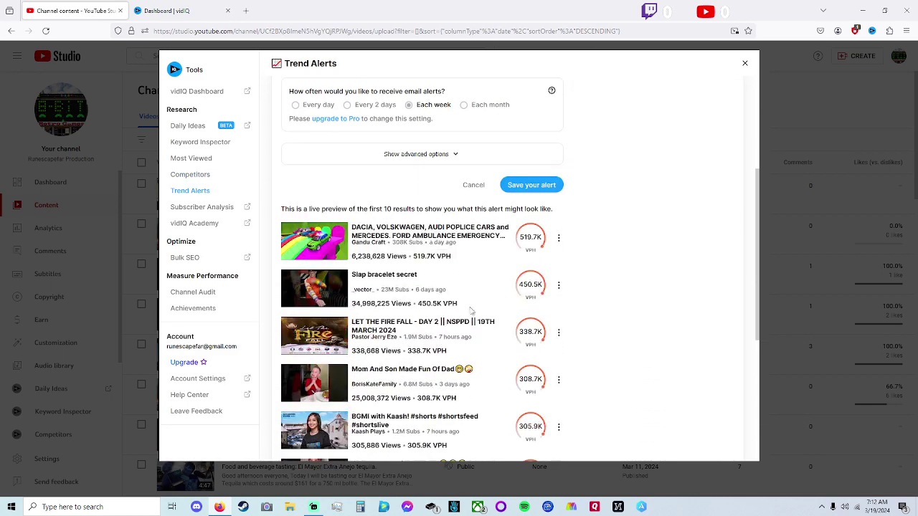
scroll(302, 159, "down", 2)
scroll(302, 172, "up", 7)
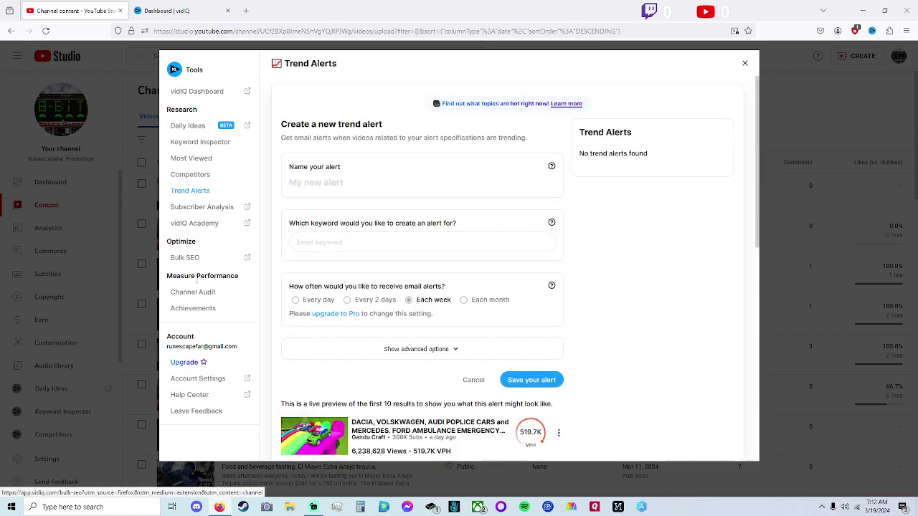
- Open the Channel Audit for the last 30 days and inspect the month-over-month views, subscribers and minutes watched
left_click(193, 292)
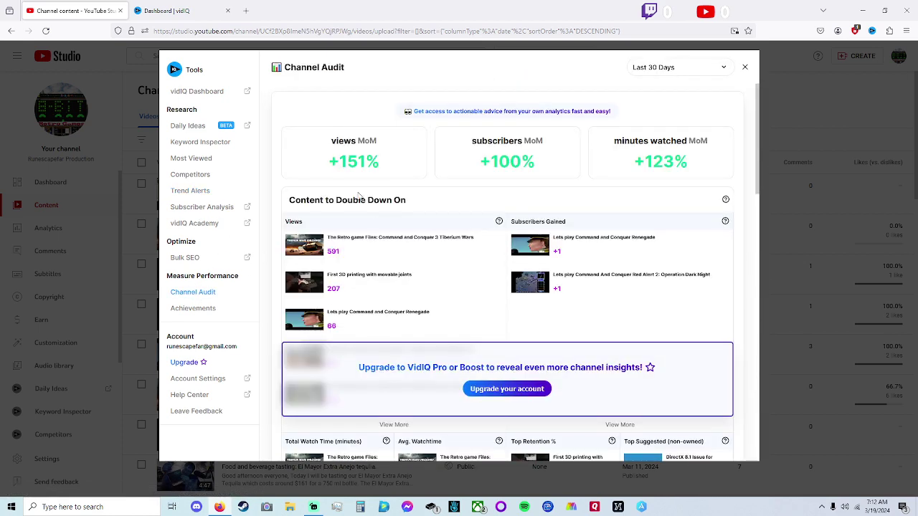
mouse_move(346, 175)
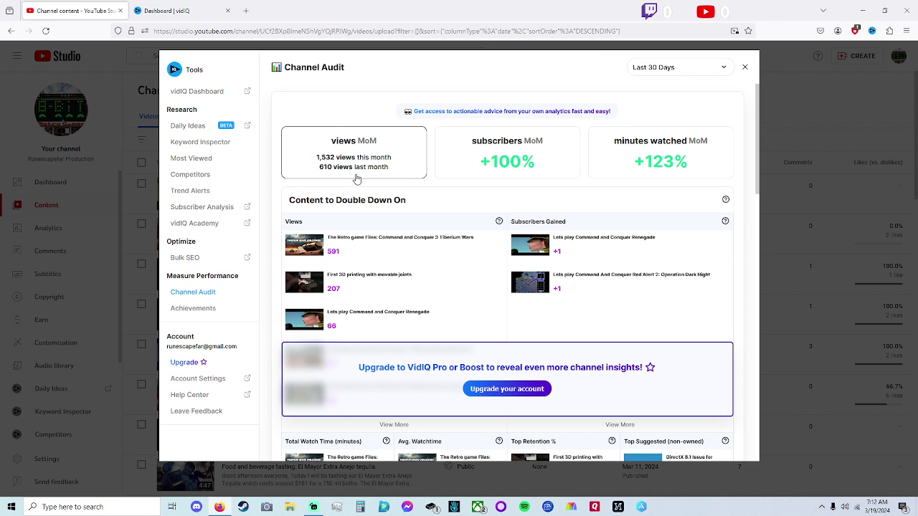
mouse_move(498, 143)
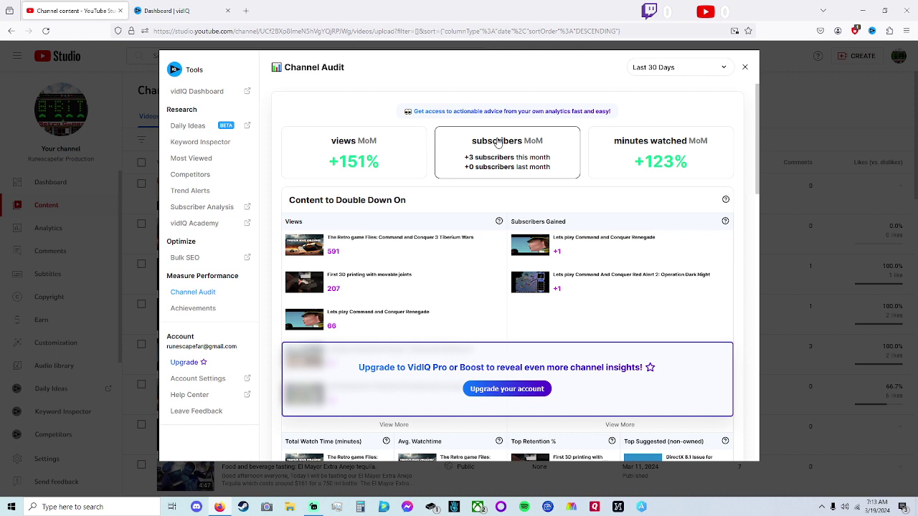
mouse_move(628, 139)
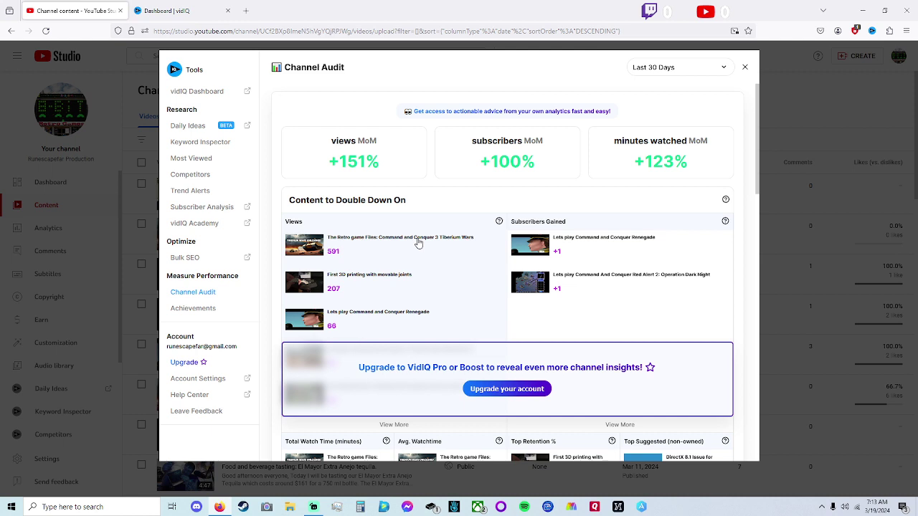
- Examine the audit's Content to Double Down On videos by views and subscribers gained
scroll(437, 180, "down", 3)
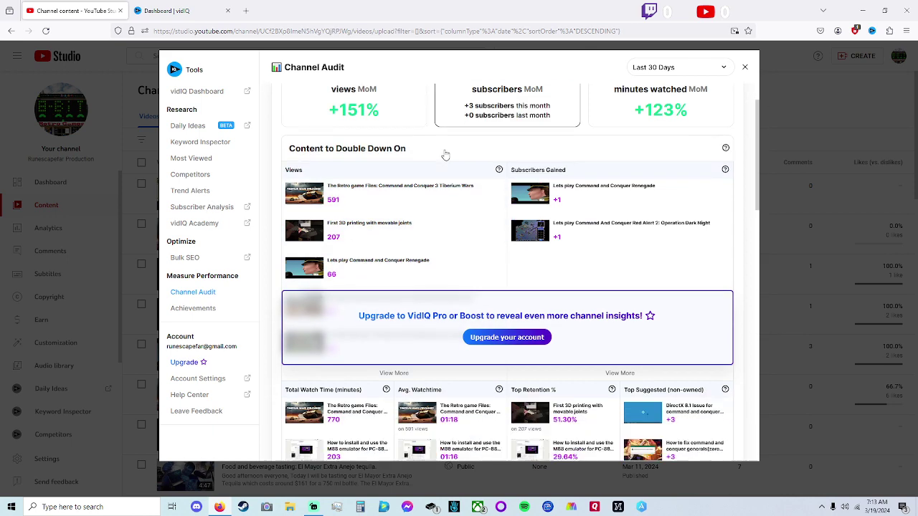
scroll(359, 215, "up", 2)
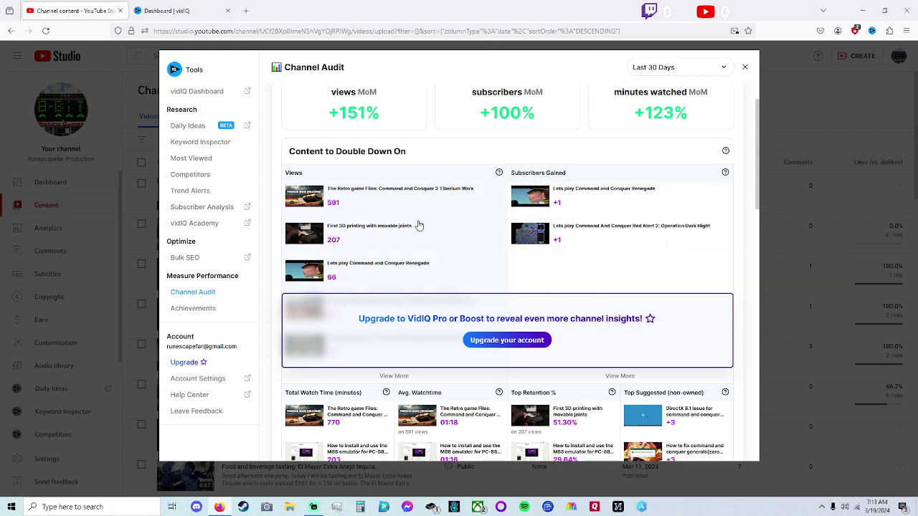
scroll(473, 265, "down", 1)
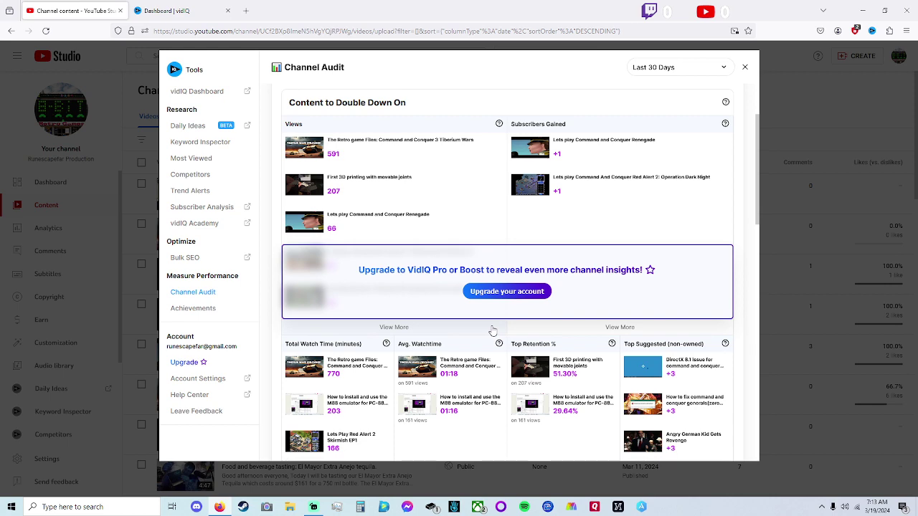
scroll(641, 248, "down", 2)
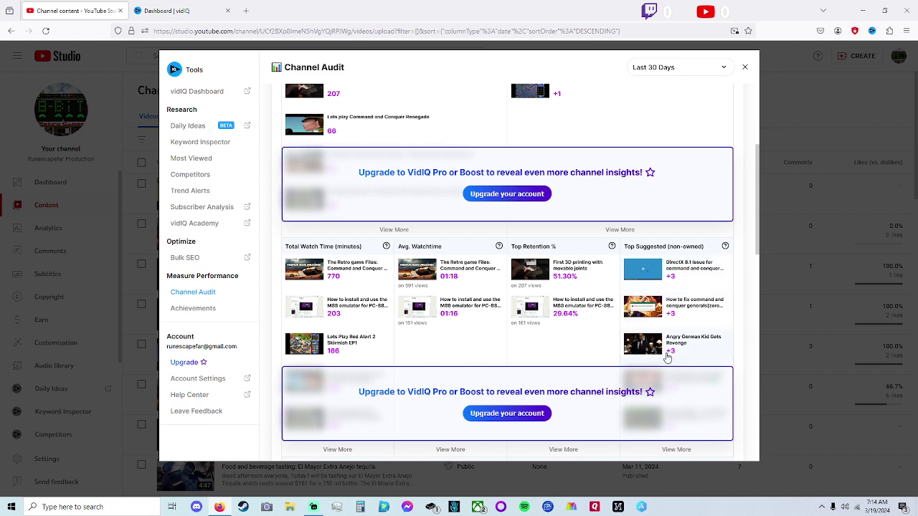
- Review the audit's watch time, retention, suggested videos, top search terms and endscreen click rates
scroll(524, 344, "down", 1)
scroll(524, 344, "down", 1)
scroll(574, 333, "up", 2)
scroll(474, 317, "down", 3)
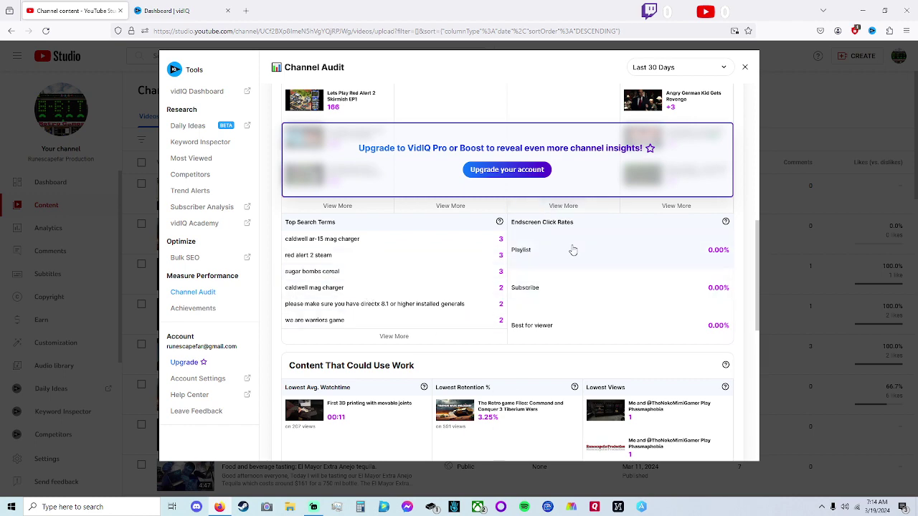
- Review the audit's Content That Could Use Work, Average Metrics Over the Last 30 Days and Items to Improve Upon
scroll(573, 258, "down", 1)
scroll(459, 294, "down", 2)
scroll(426, 352, "down", 4)
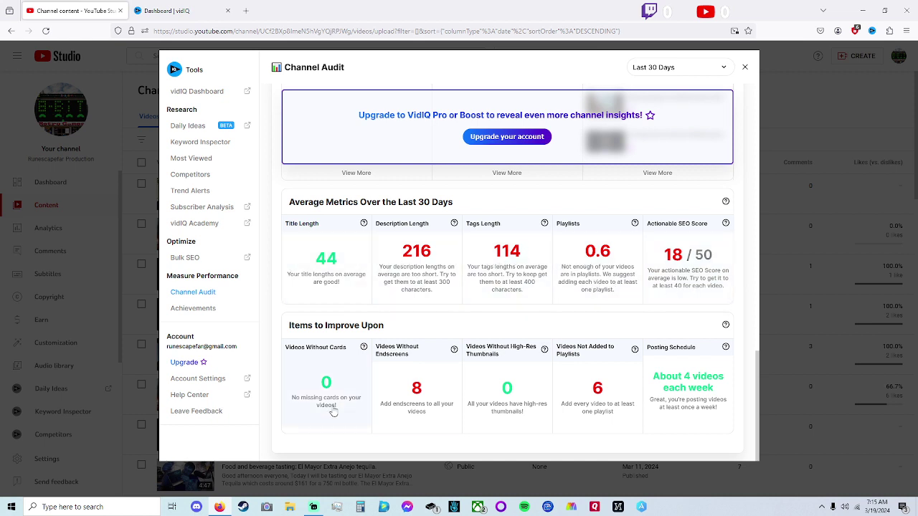
scroll(326, 406, "up", 2)
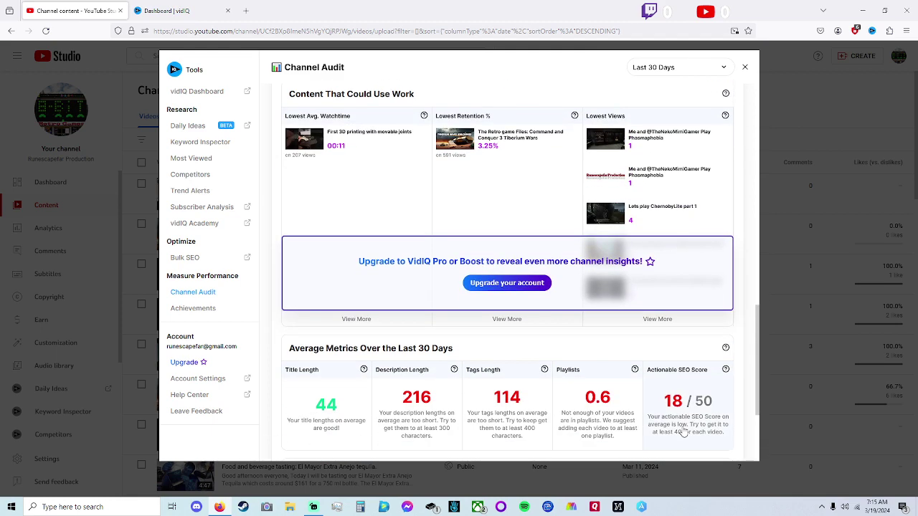
- Close the Channel Audit and review the details of "lets play the most god awful Command and Conquer game ever", from thumbnail to tags
scroll(680, 434, "down", 1)
left_click(747, 68)
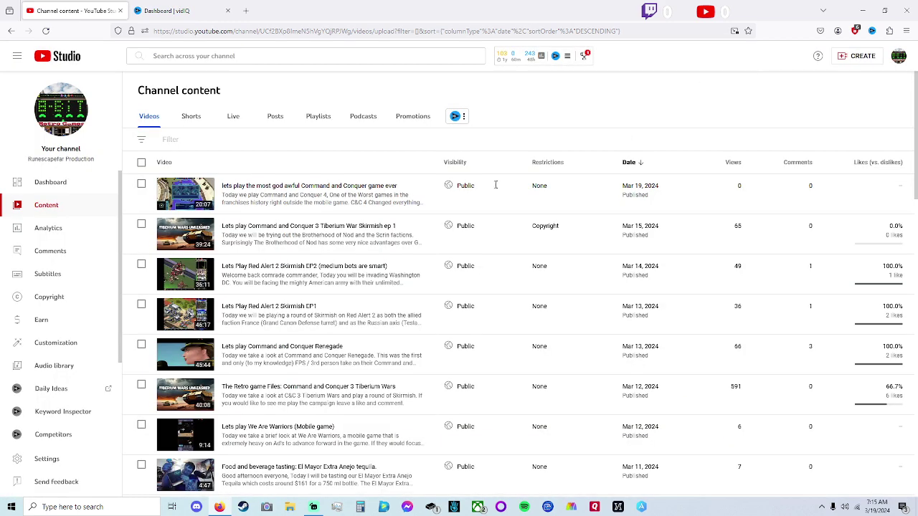
left_click(260, 189)
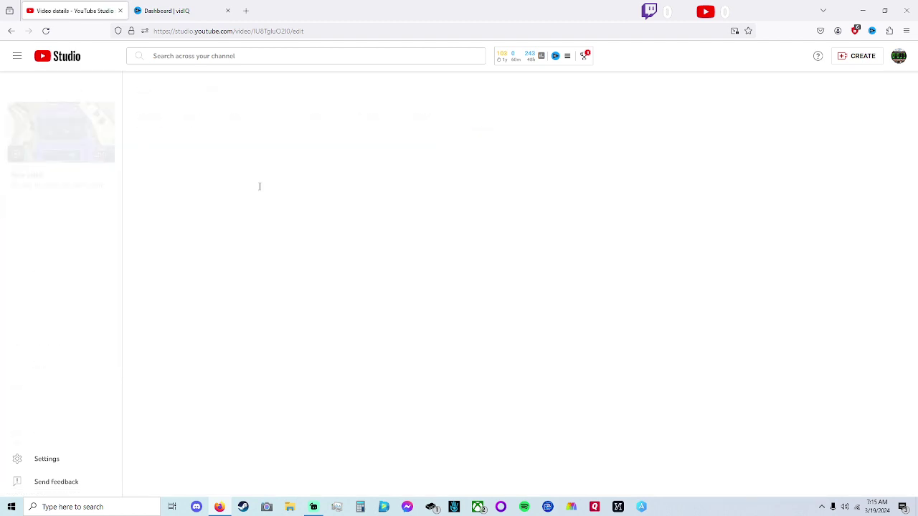
scroll(289, 324, "down", 2)
scroll(235, 313, "down", 1)
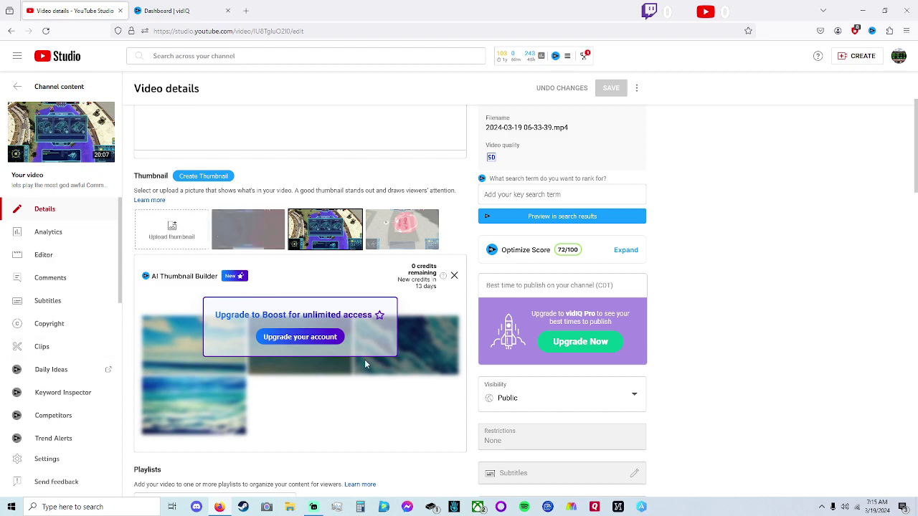
scroll(384, 394, "down", 5)
scroll(383, 403, "down", 3)
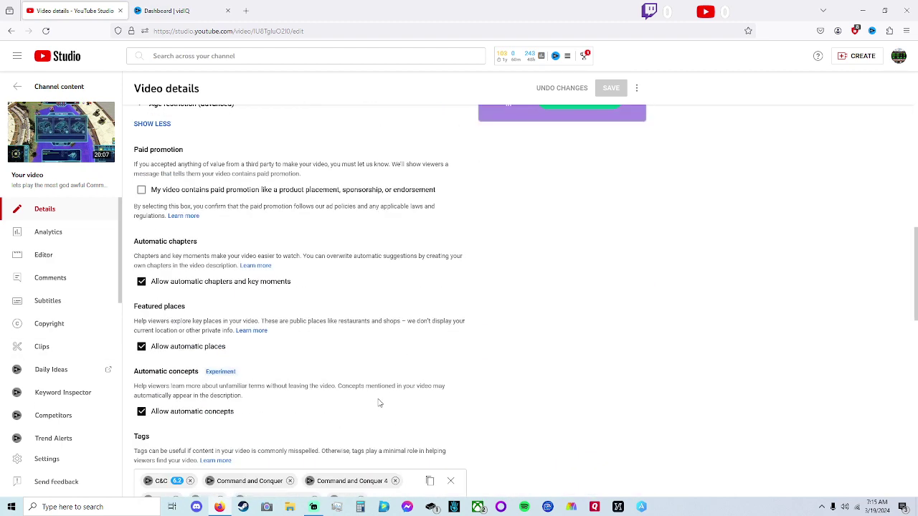
- Expand the video's Optimize Score and review its High Priority and Low Priority checklist items
scroll(378, 401, "up", 8)
scroll(379, 403, "up", 3)
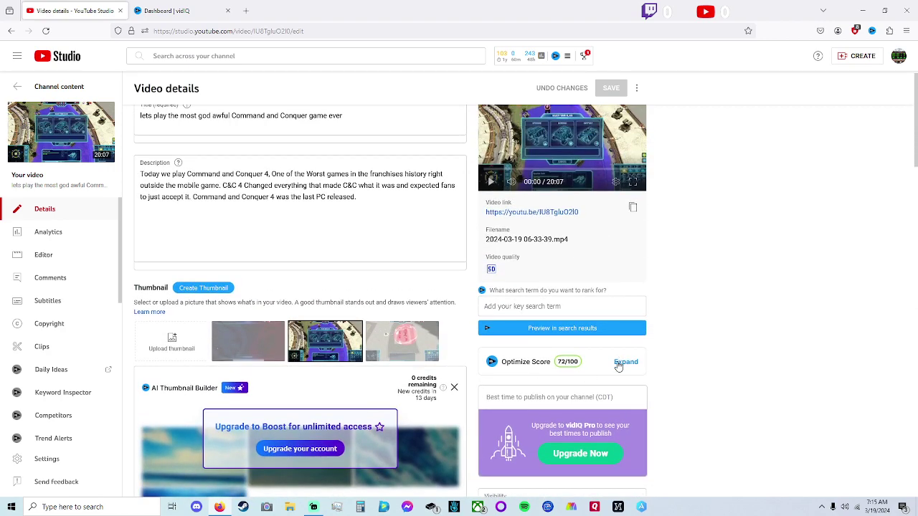
left_click(624, 361)
scroll(621, 364, "down", 2)
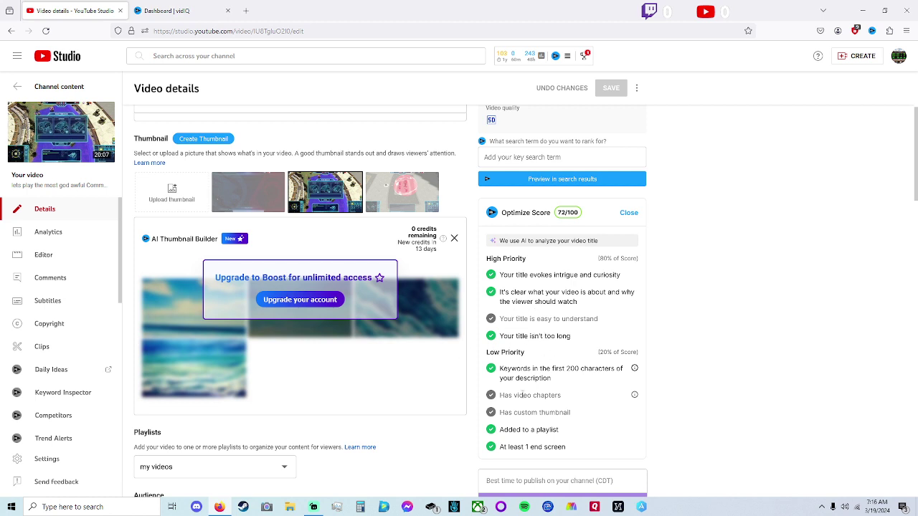
scroll(522, 395, "down", 1)
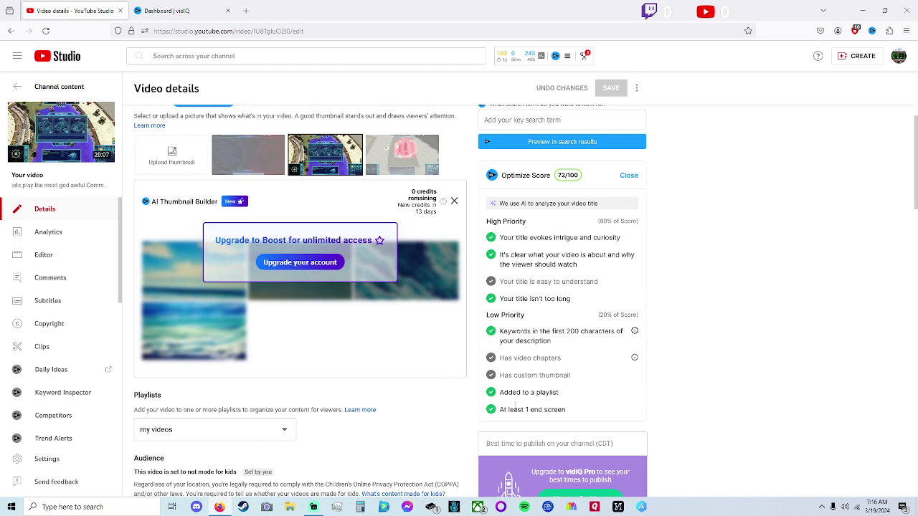
scroll(430, 323, "down", 1)
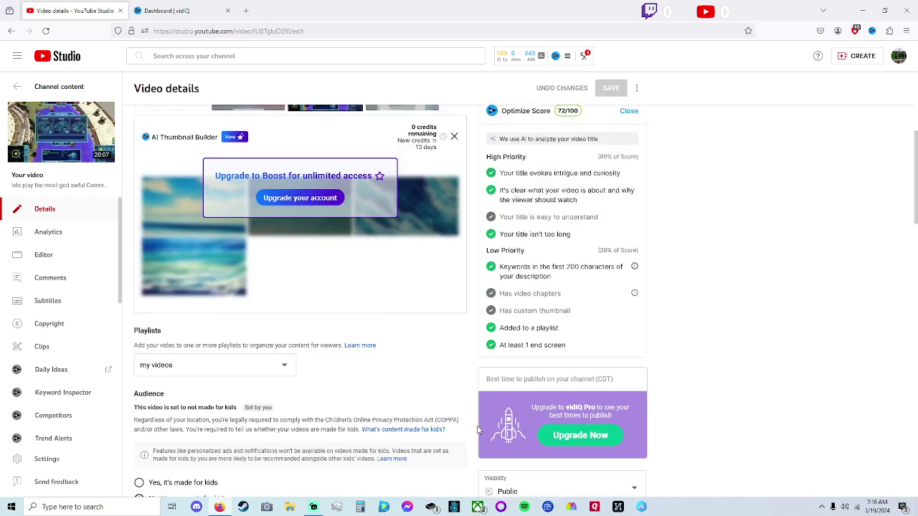
- Open the video's YouTube watch page and examine vidIQ's Overview, Thumbnail, Social and SEO statistics for it
scroll(302, 215, "up", 4)
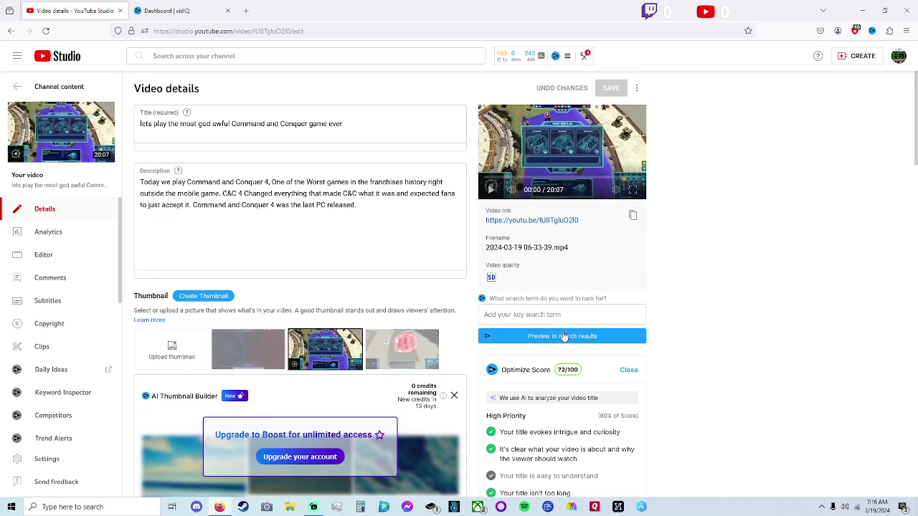
left_click(161, 241)
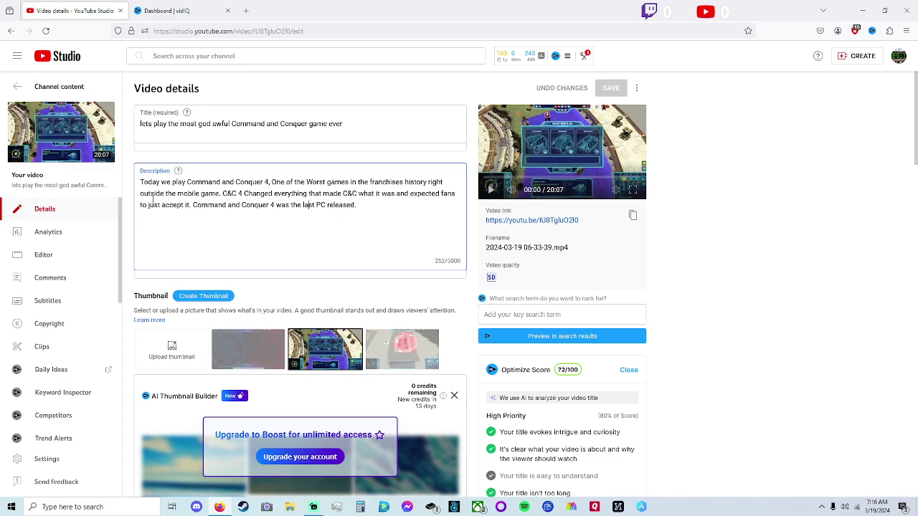
left_click(71, 116)
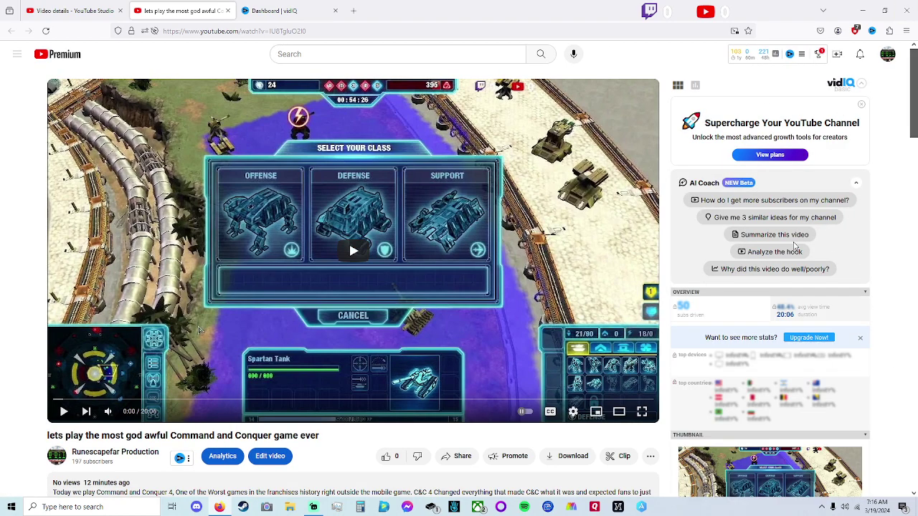
scroll(798, 258, "down", 2)
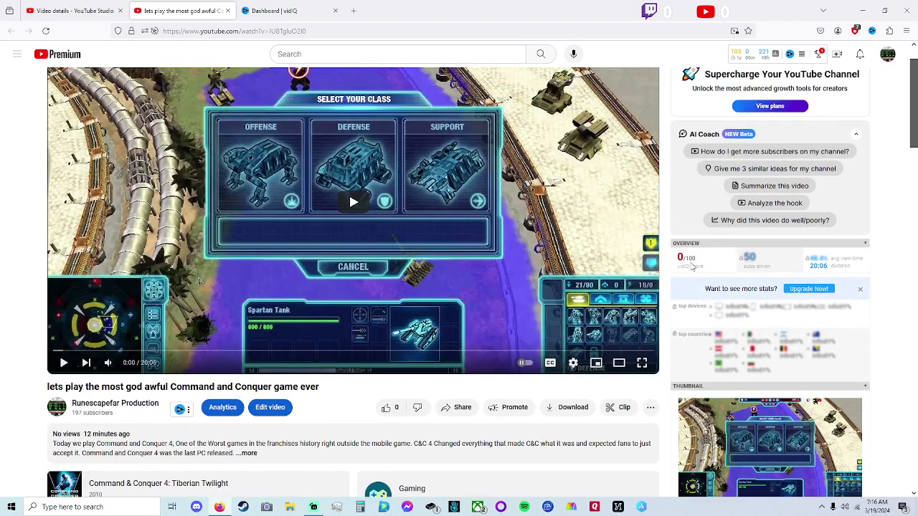
mouse_move(686, 259)
scroll(801, 300, "down", 6)
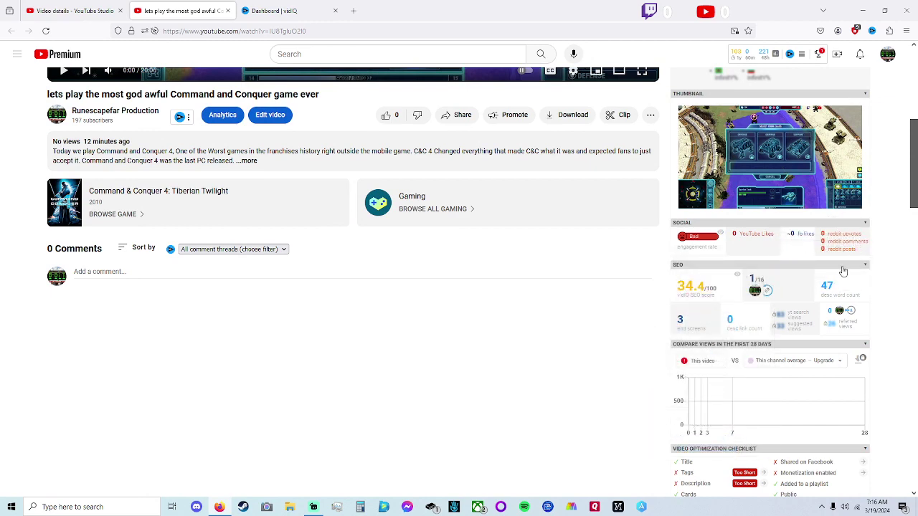
mouse_move(752, 287)
mouse_move(713, 280)
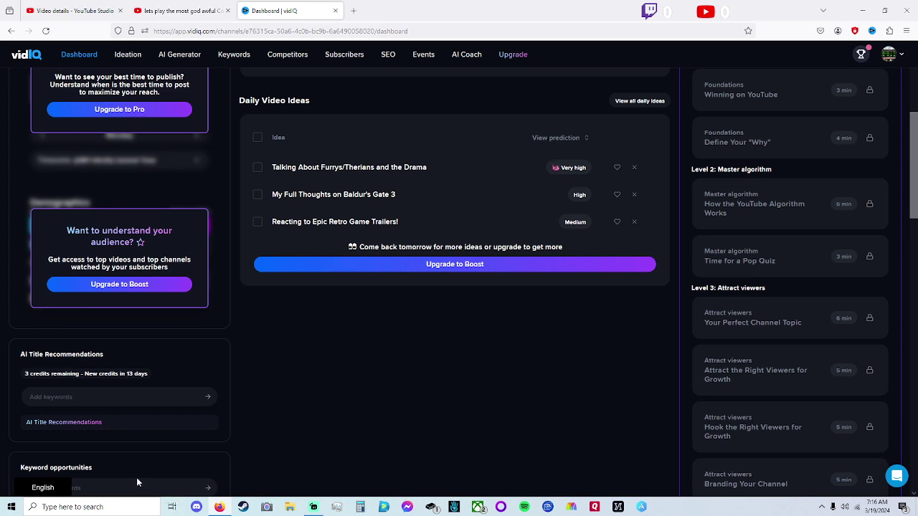
- Return to the vidIQ dashboard and look over the AI Title Recommendations and keyword opportunities
scroll(103, 408, "down", 2)
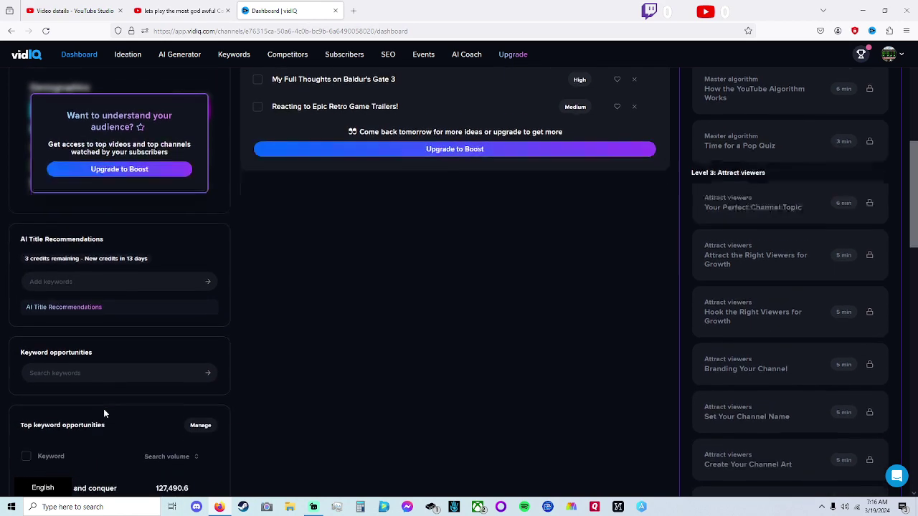